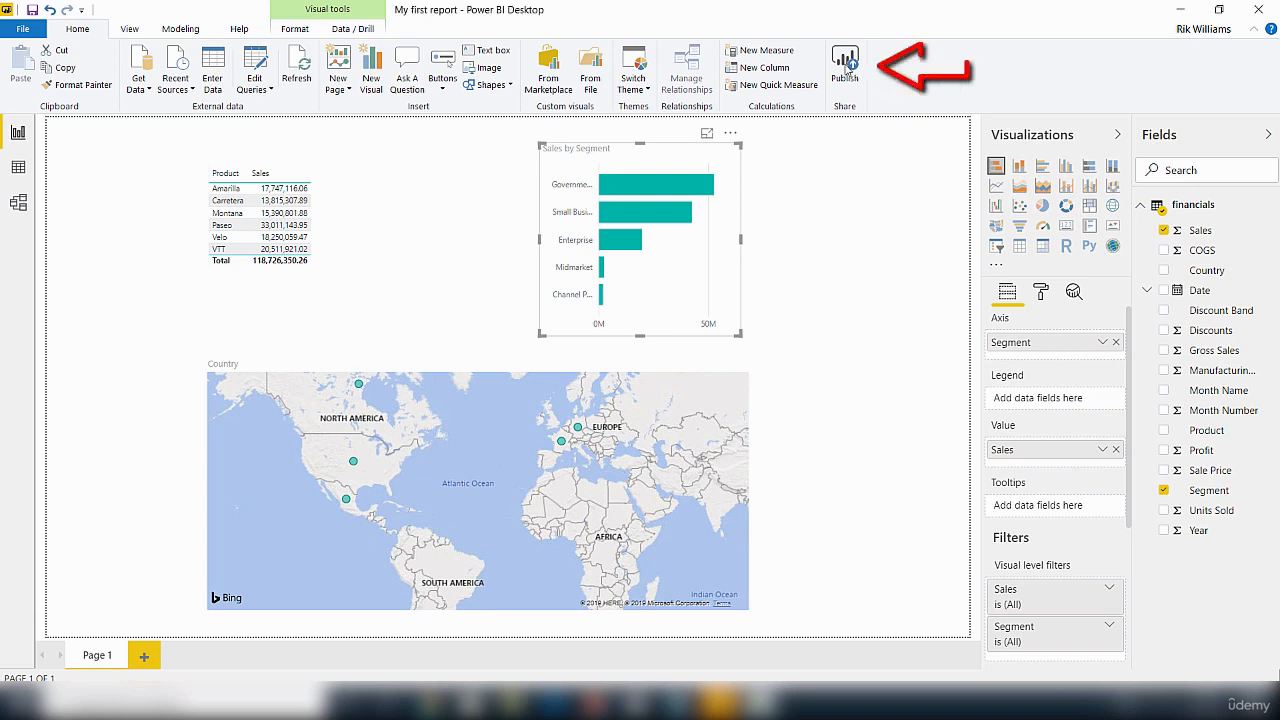
Step: Publish the report to My workspace and open the published 'My first report.pbix' in the Power BI service
{"action": "left_click", "coordinate": [845, 68]}
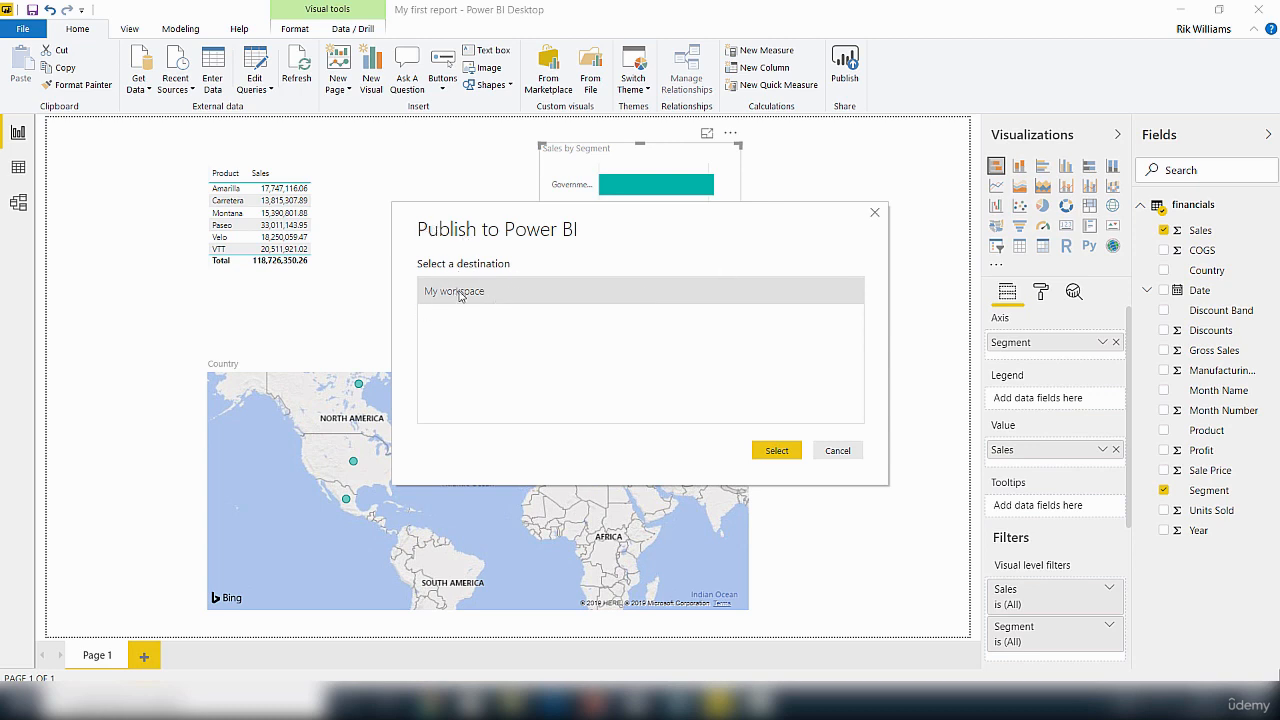
{"action": "left_click", "coordinate": [785, 451]}
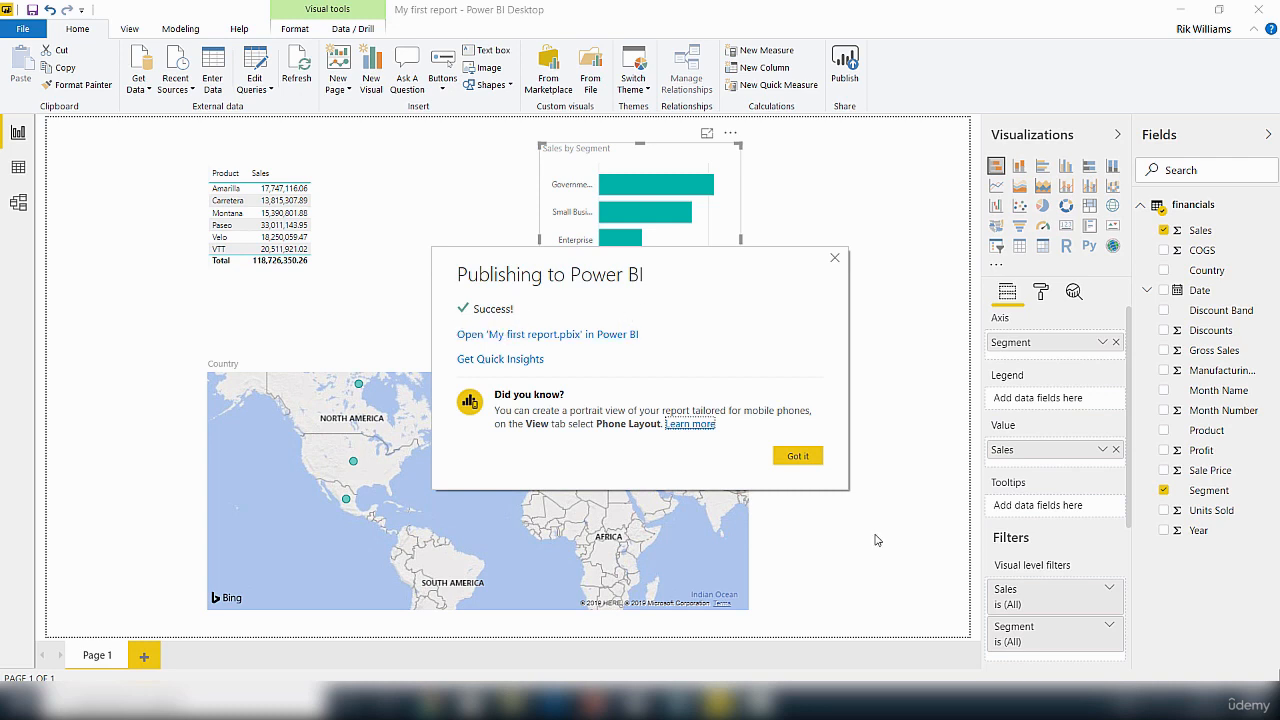
{"action": "left_click", "coordinate": [541, 335]}
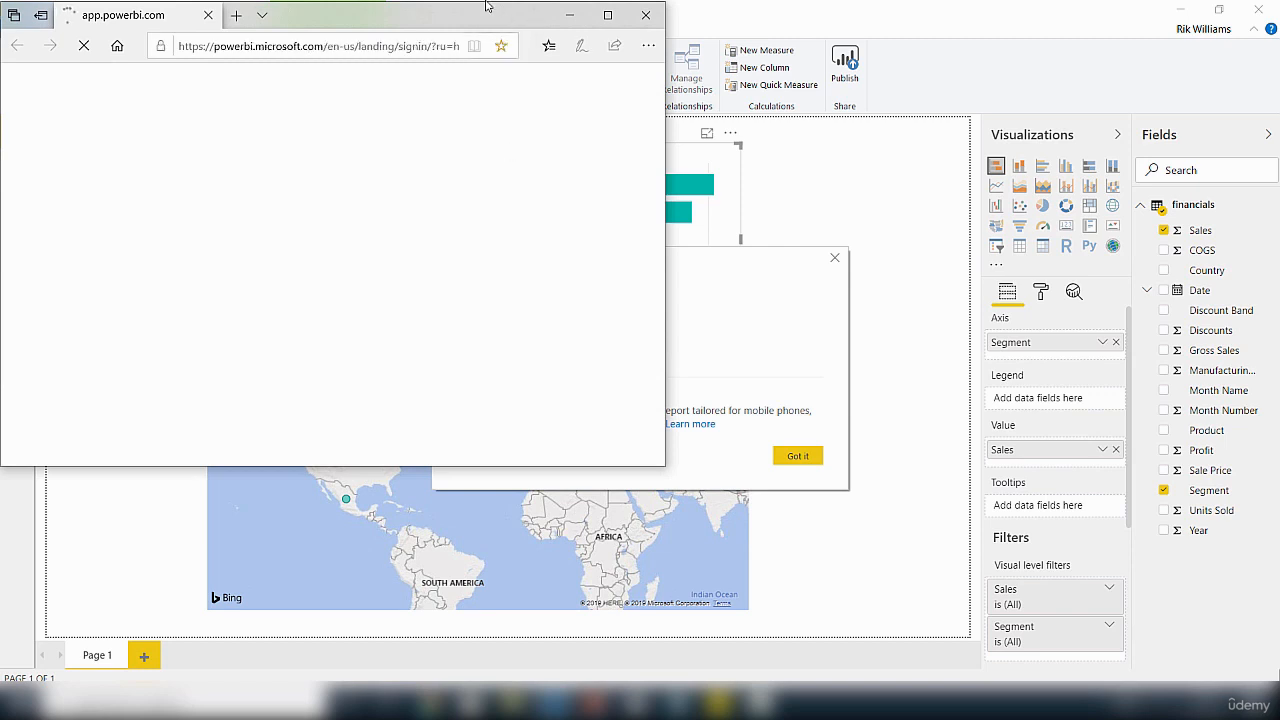
Step: Widen the browser window and sign in to Power BI with the account password, declining to stay signed in and dismissing the password-saving offer
{"action": "left_click_drag", "start_coordinate": [477, 17], "coordinate": [545, 104]}
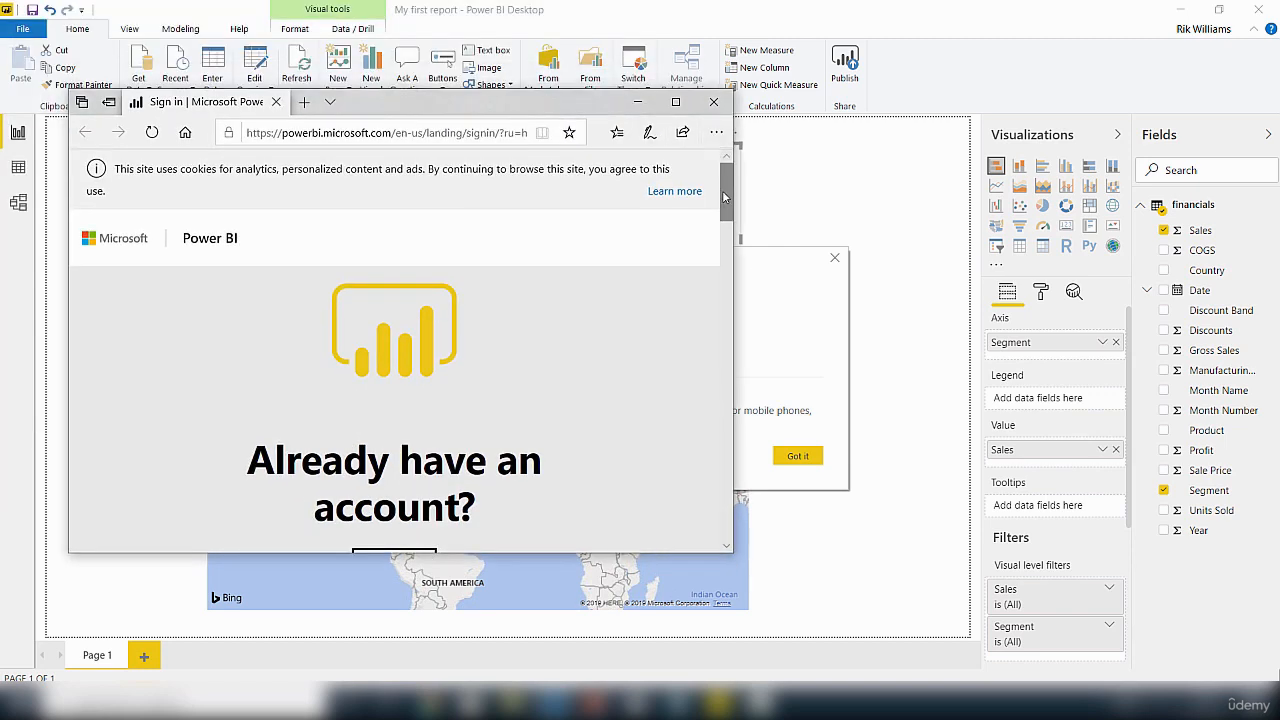
{"action": "left_click_drag", "start_coordinate": [725, 198], "coordinate": [1115, 170]}
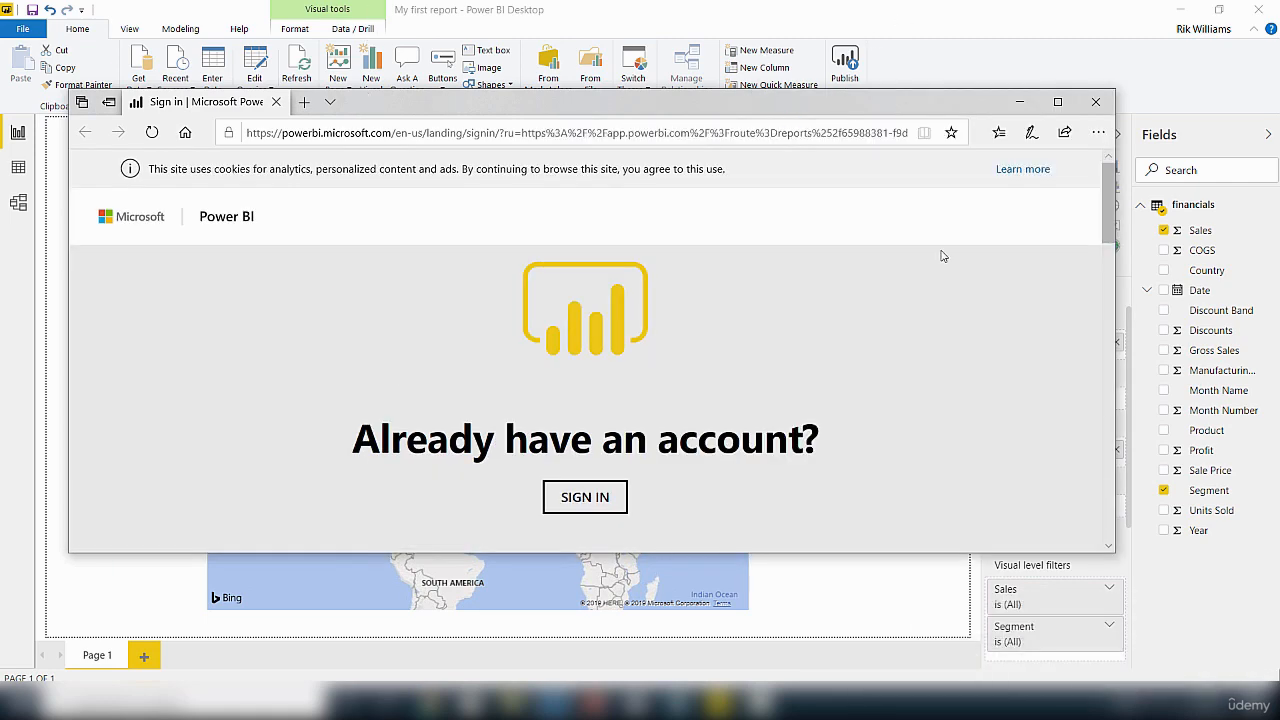
{"action": "mouse_move", "coordinate": [1109, 206]}
{"action": "left_mouse_down"}
{"action": "mouse_move", "coordinate": [1094, 262]}
{"action": "mouse_move", "coordinate": [1103, 221]}
{"action": "left_mouse_up"}
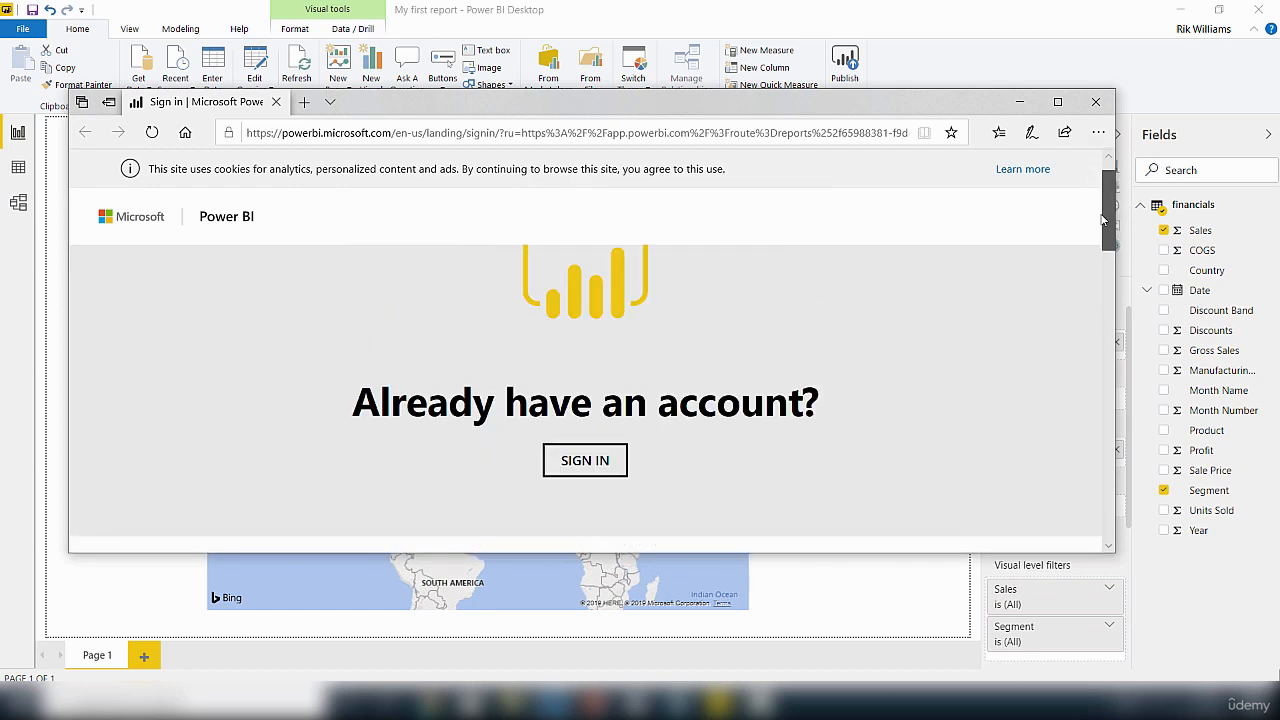
{"action": "left_click", "coordinate": [600, 471]}
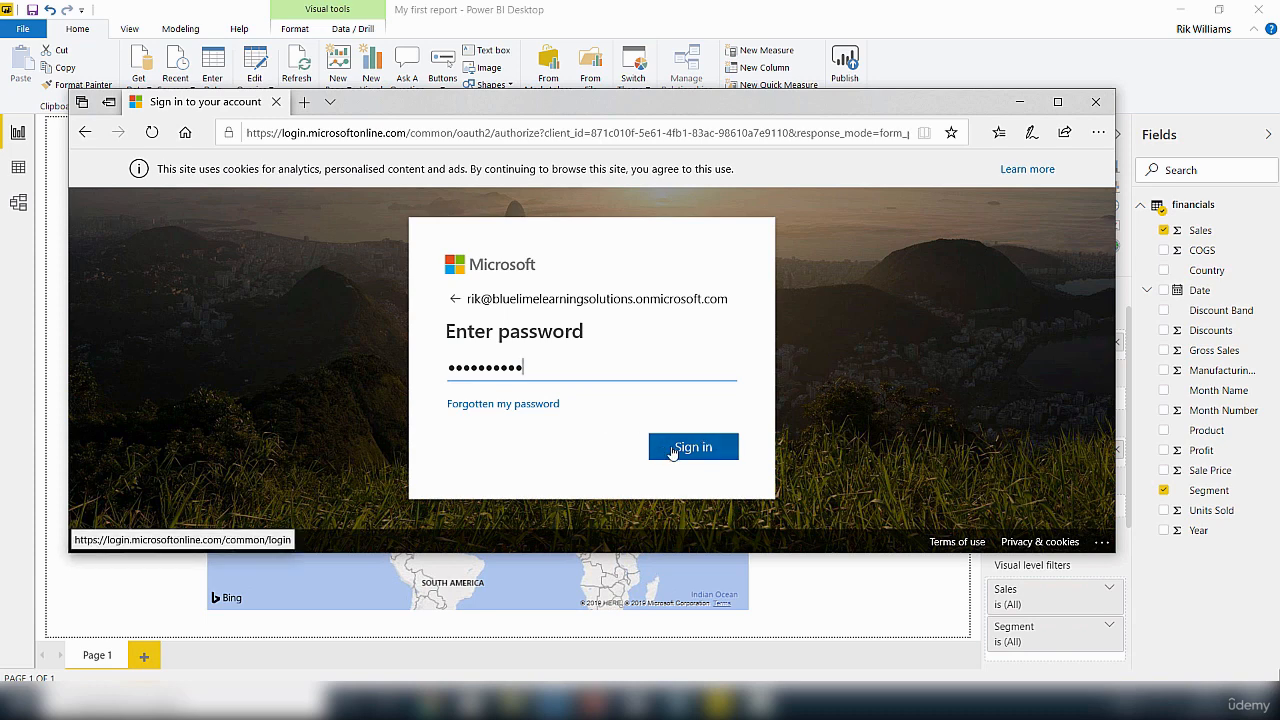
{"action": "left_click", "coordinate": [689, 451]}
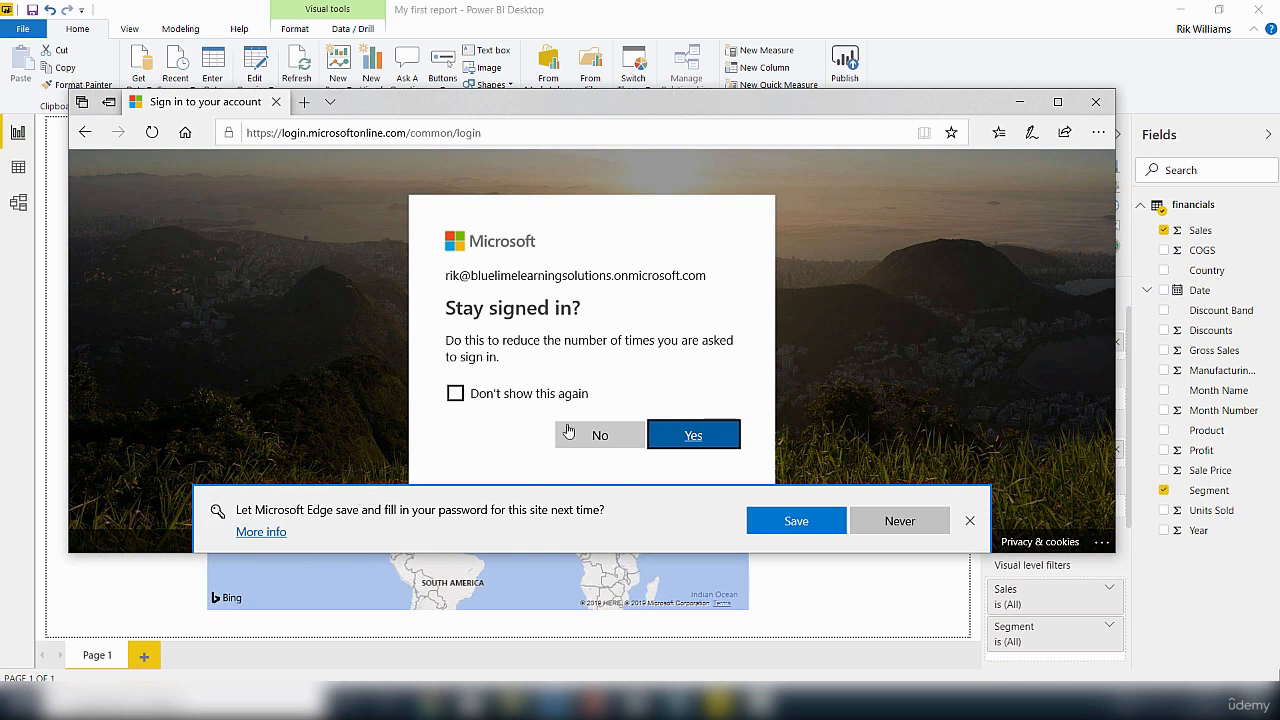
{"action": "left_click", "coordinate": [600, 436]}
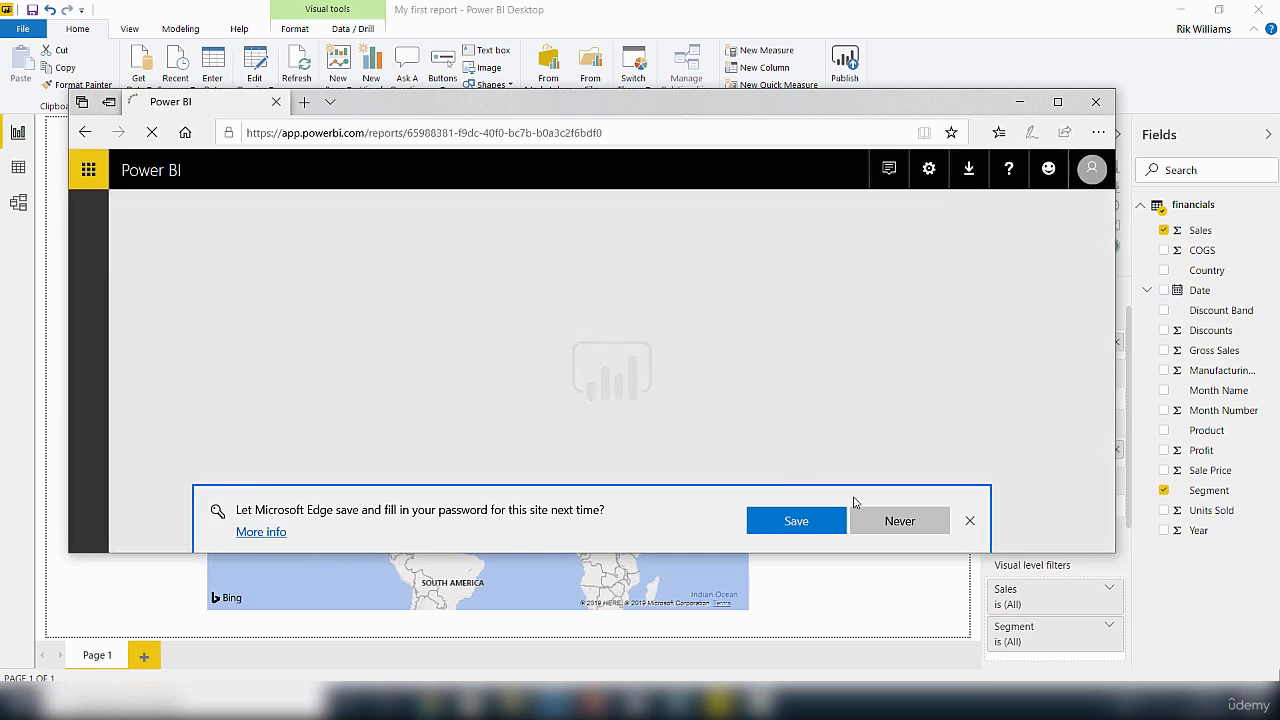
{"action": "left_click", "coordinate": [970, 522]}
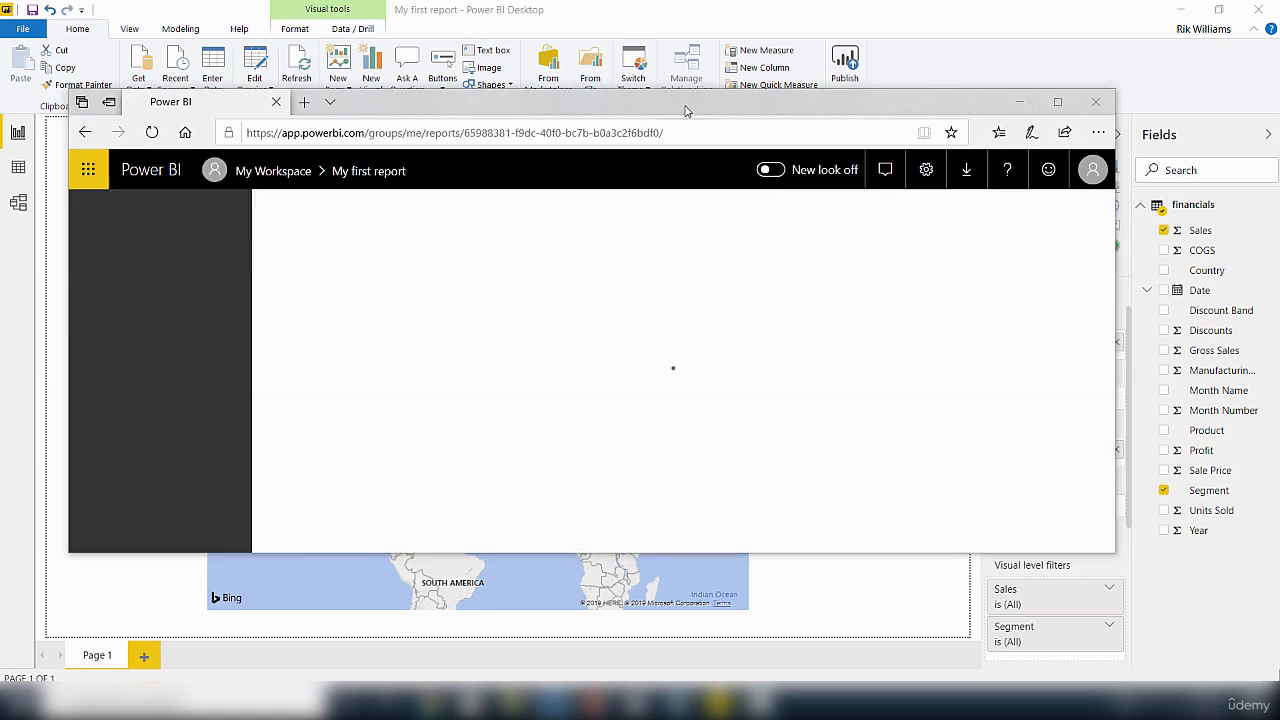
Step: Move the browser window clear of the Power BI Desktop report and close the publishing dialog
{"action": "left_click_drag", "start_coordinate": [688, 110], "coordinate": [637, 120]}
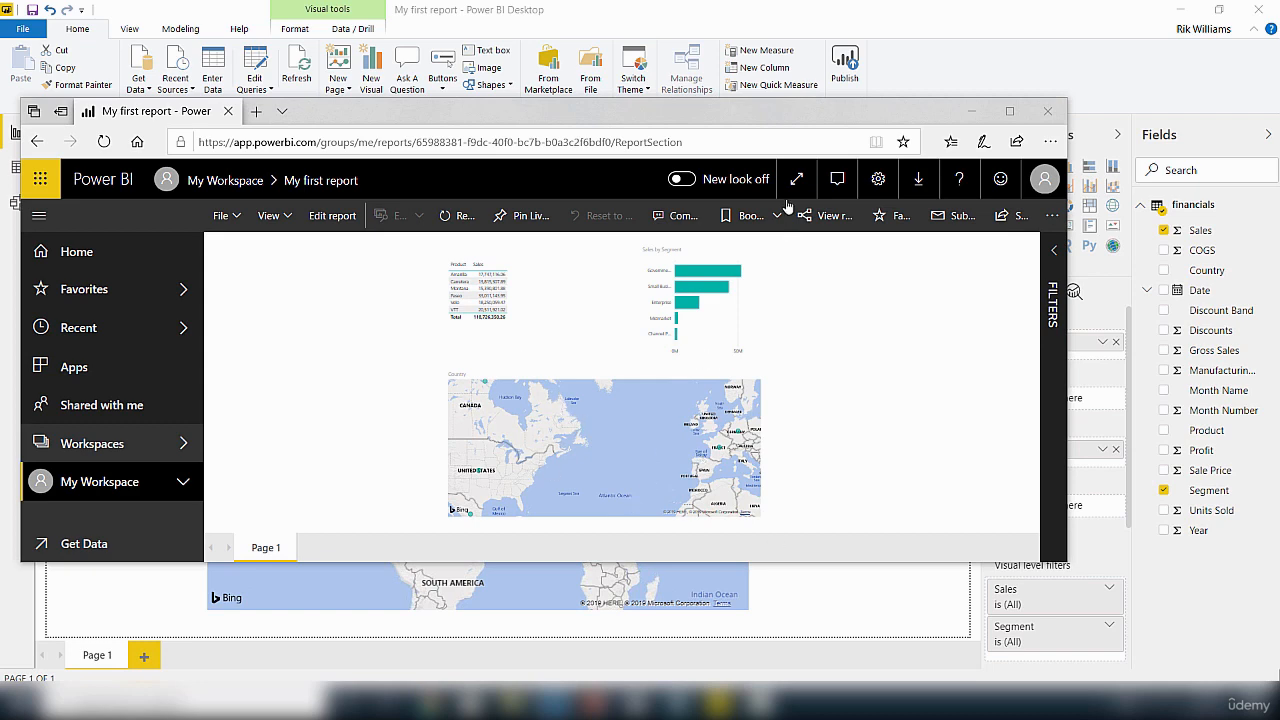
{"action": "left_click_drag", "start_coordinate": [713, 110], "coordinate": [915, 575]}
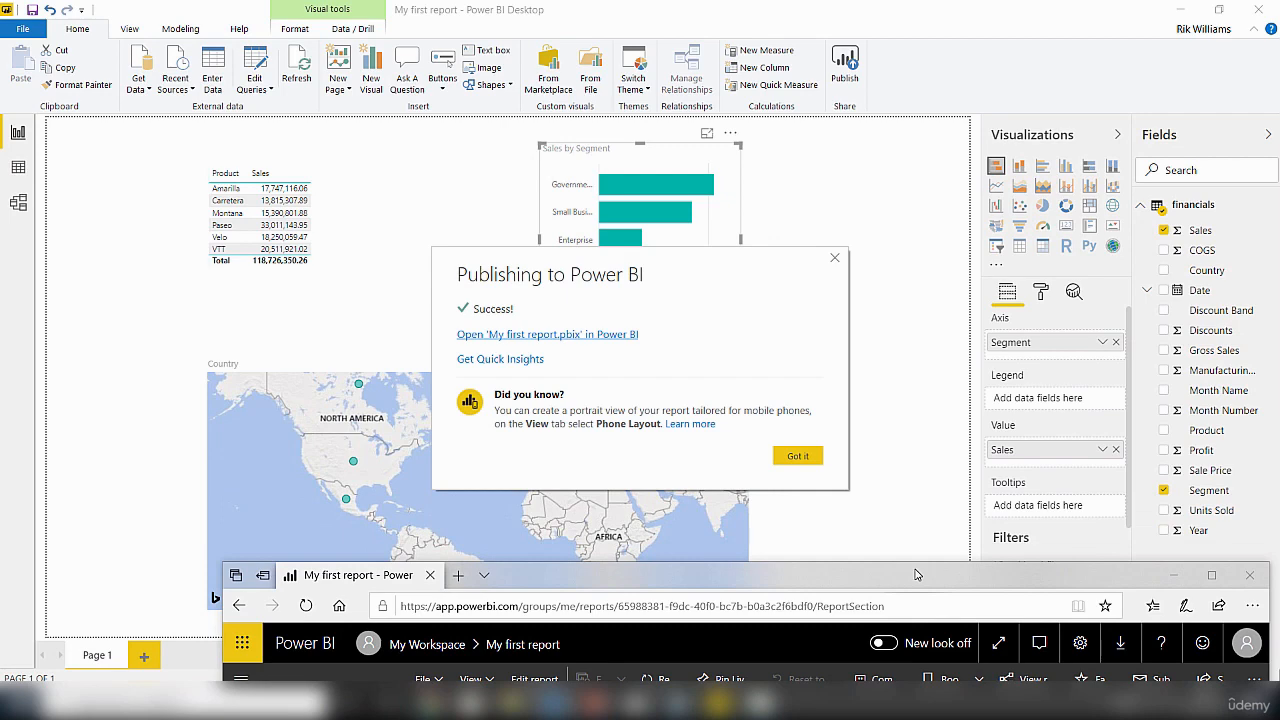
{"action": "left_click_drag", "start_coordinate": [915, 575], "coordinate": [883, 502]}
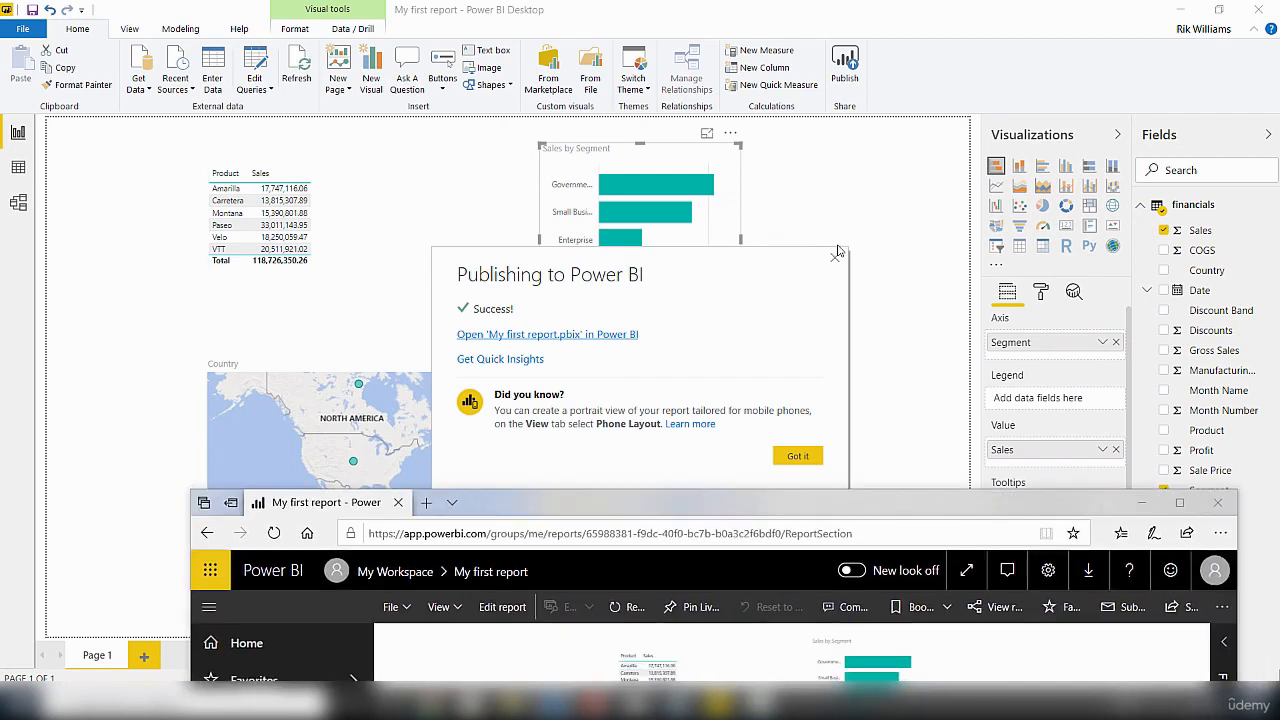
{"action": "left_click", "coordinate": [836, 256]}
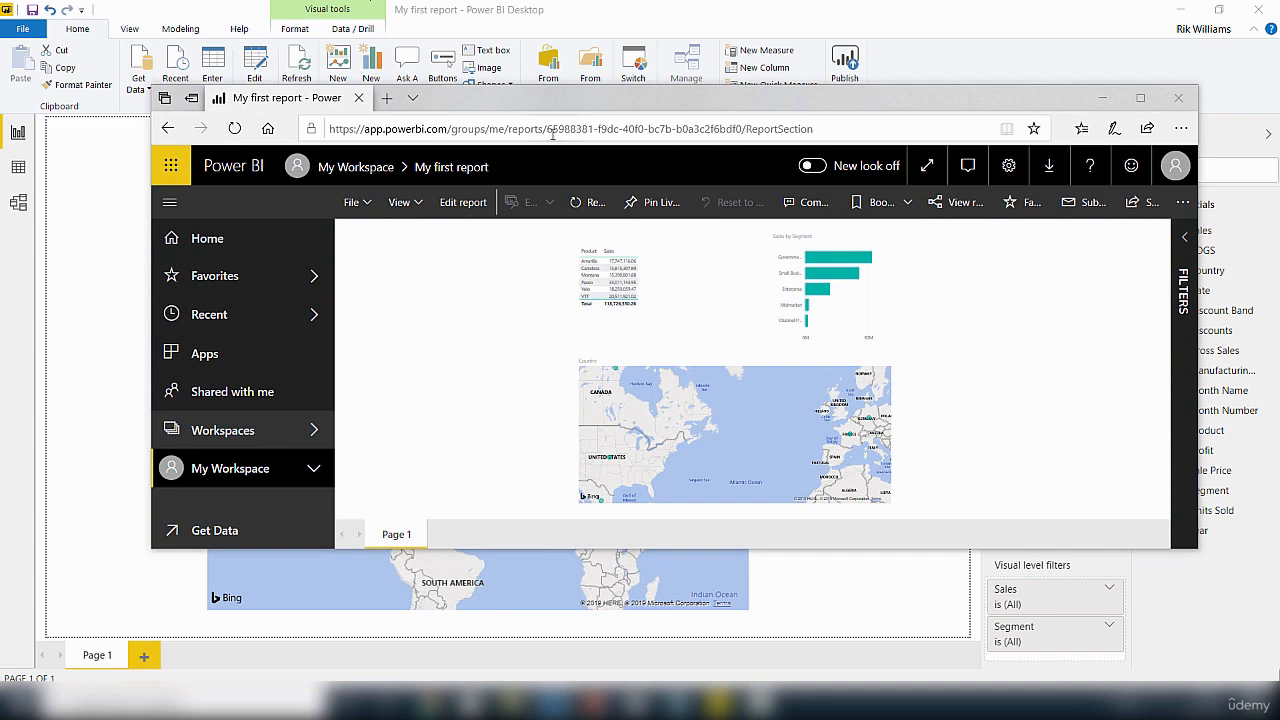
Step: Maximize the browser window with the published report and expand My Workspace to list its contents
{"action": "left_click_drag", "start_coordinate": [555, 105], "coordinate": [566, 65]}
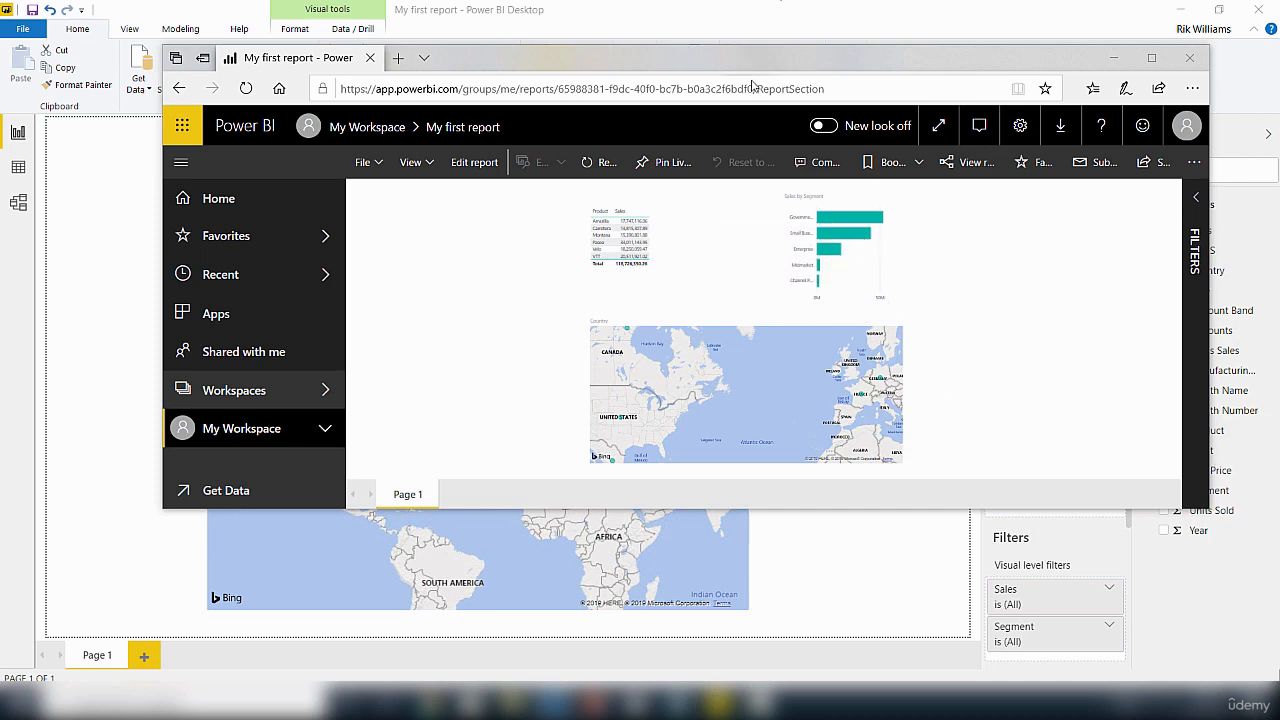
{"action": "left_click_drag", "start_coordinate": [745, 66], "coordinate": [741, 500]}
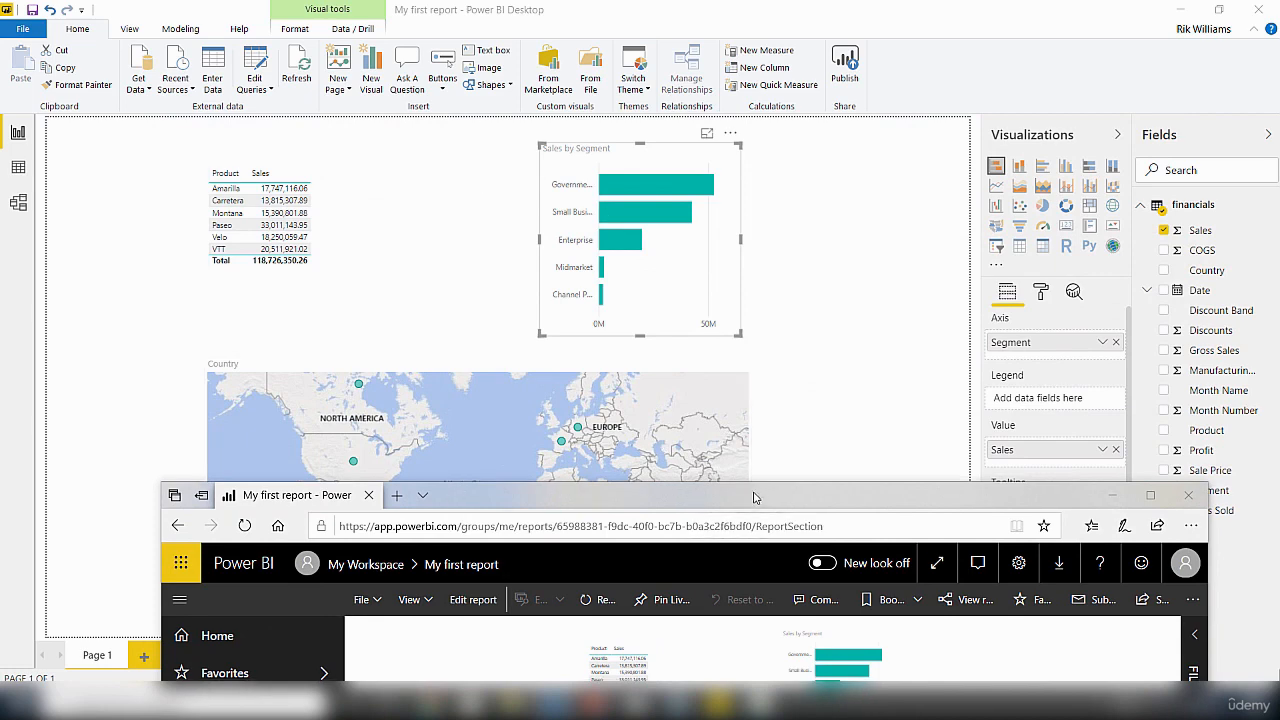
{"action": "left_click_drag", "start_coordinate": [753, 499], "coordinate": [740, 105]}
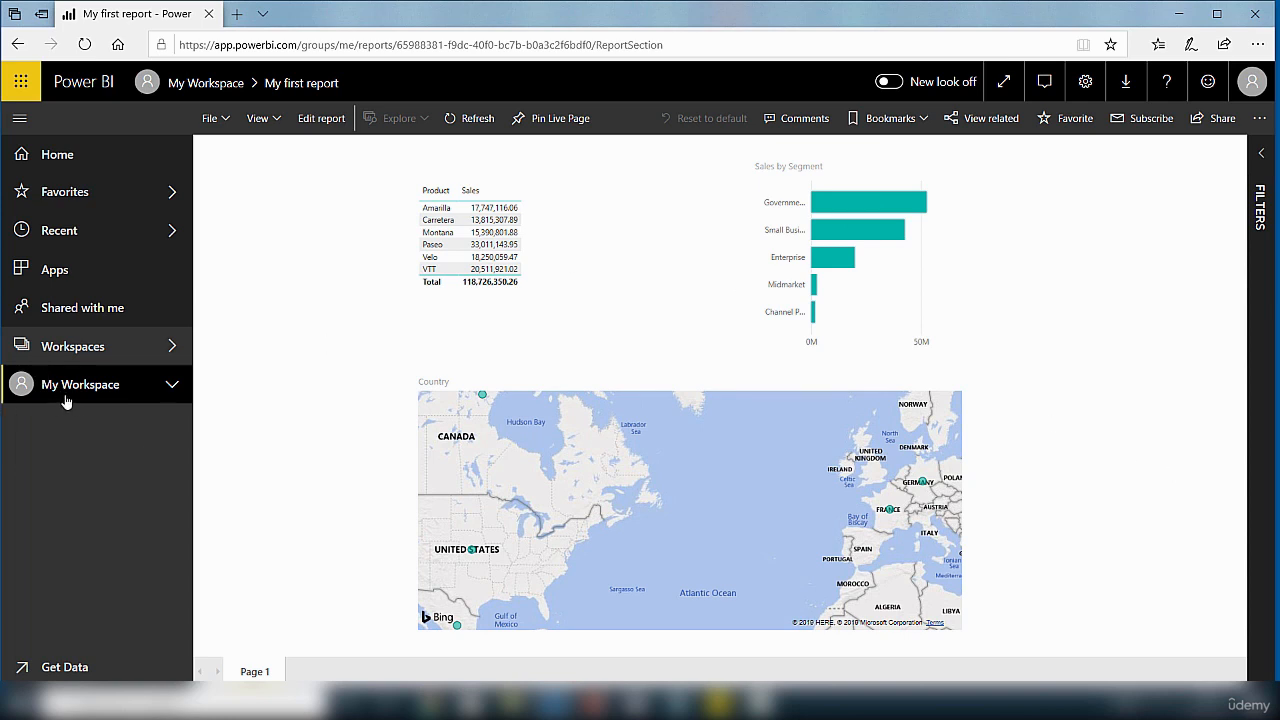
{"action": "left_click", "coordinate": [171, 386]}
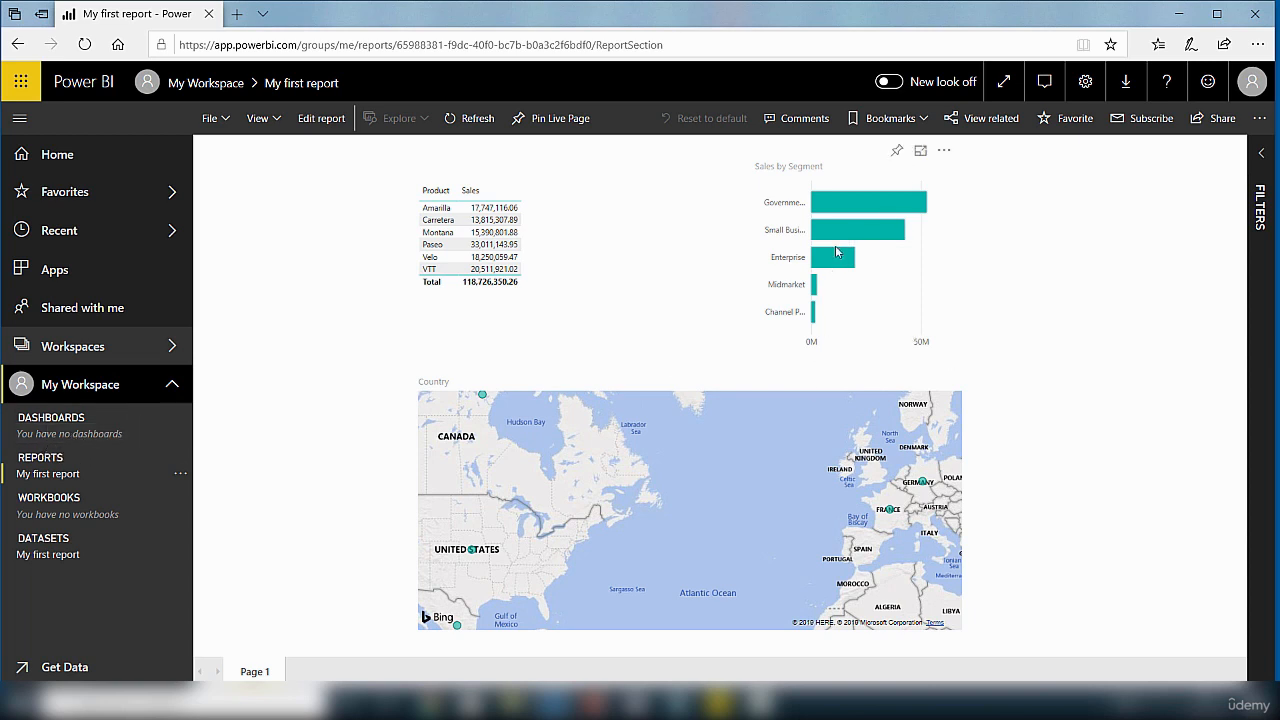
Step: Pin the Sales by Segment bar chart to a new dashboard named My First Dashboard
{"action": "left_click", "coordinate": [897, 153]}
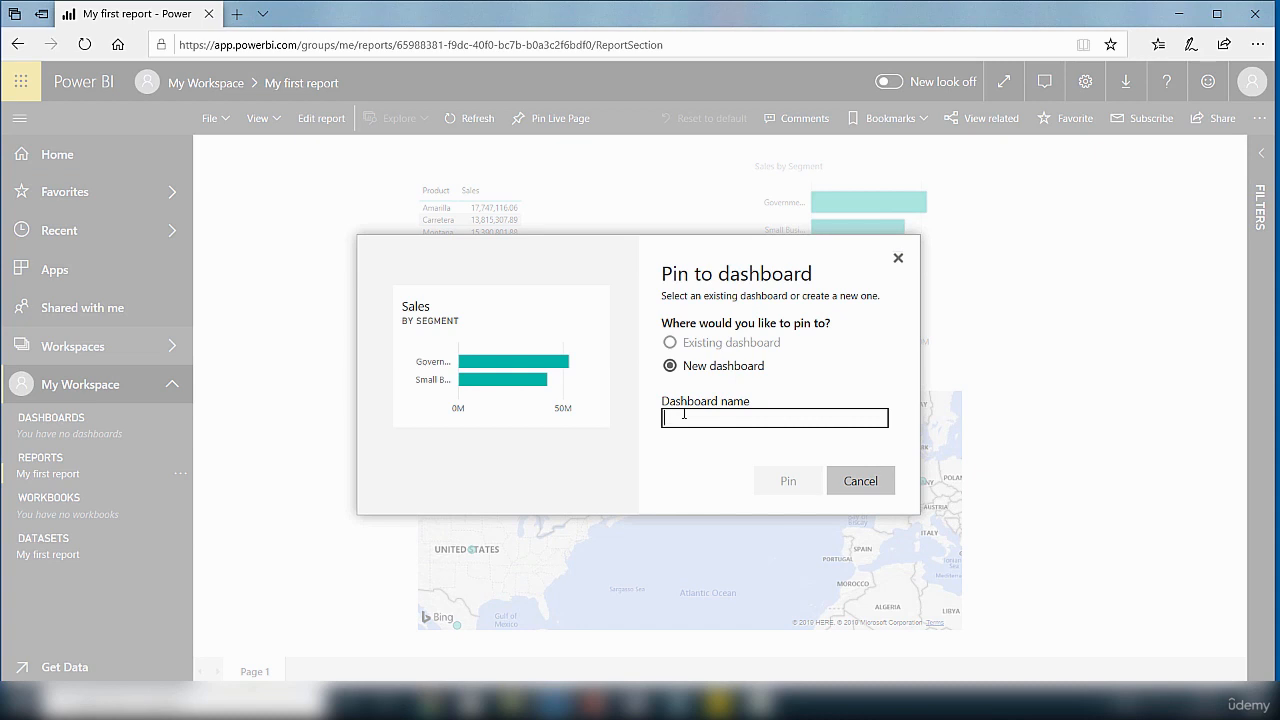
{"action": "type", "text": "My First"}
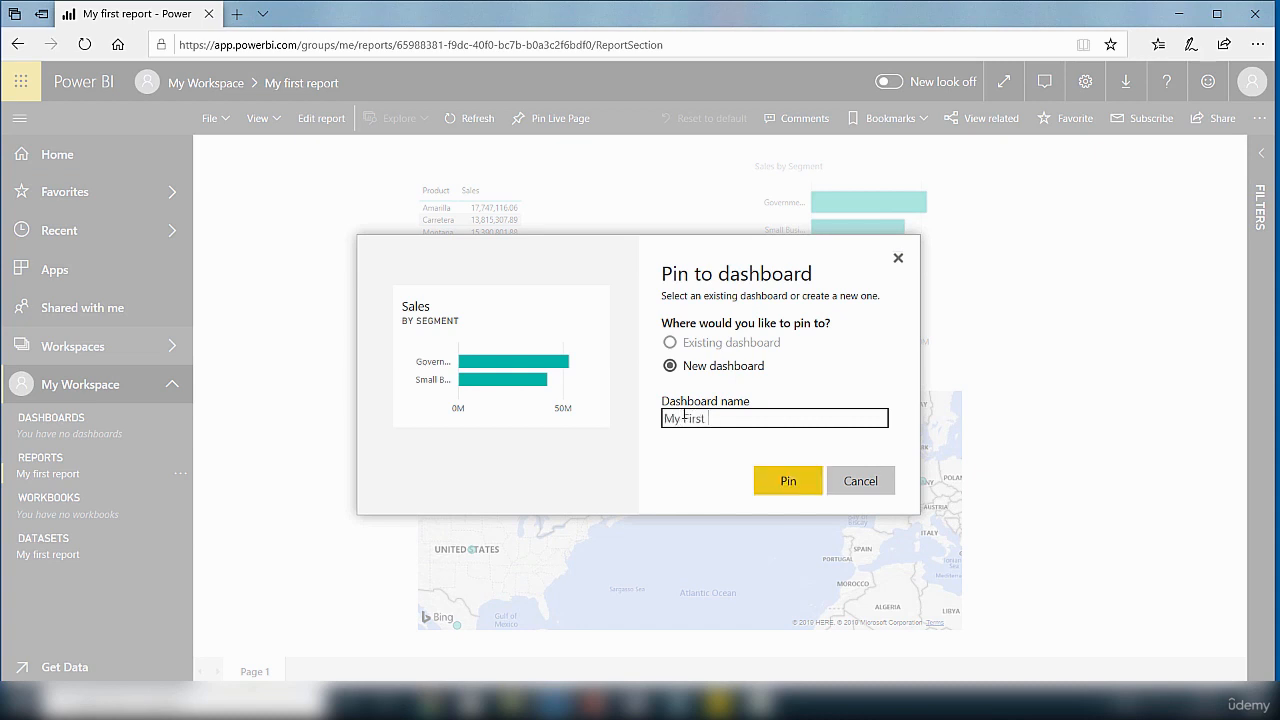
{"action": "type", "text": "Dashboard"}
{"action": "left_click", "coordinate": [788, 481]}
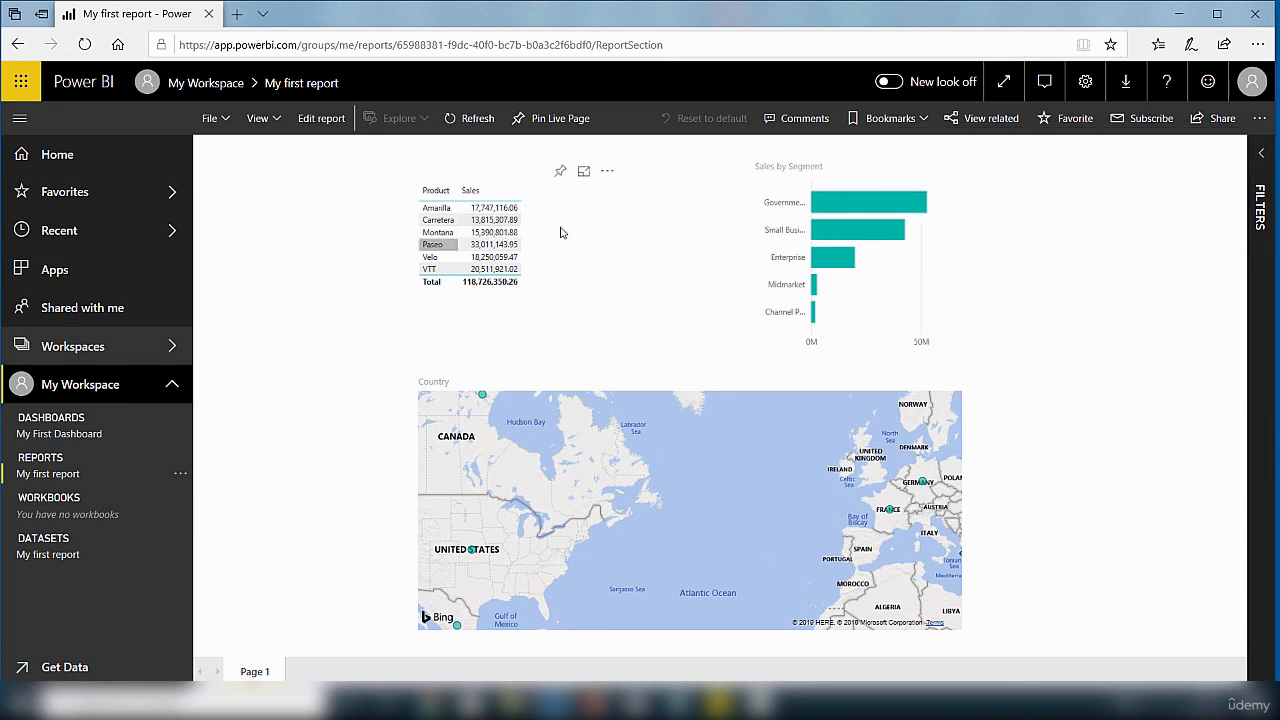
Step: Pin the product sales table to the existing My First Dashboard and dismiss the notification
{"action": "left_click", "coordinate": [562, 174]}
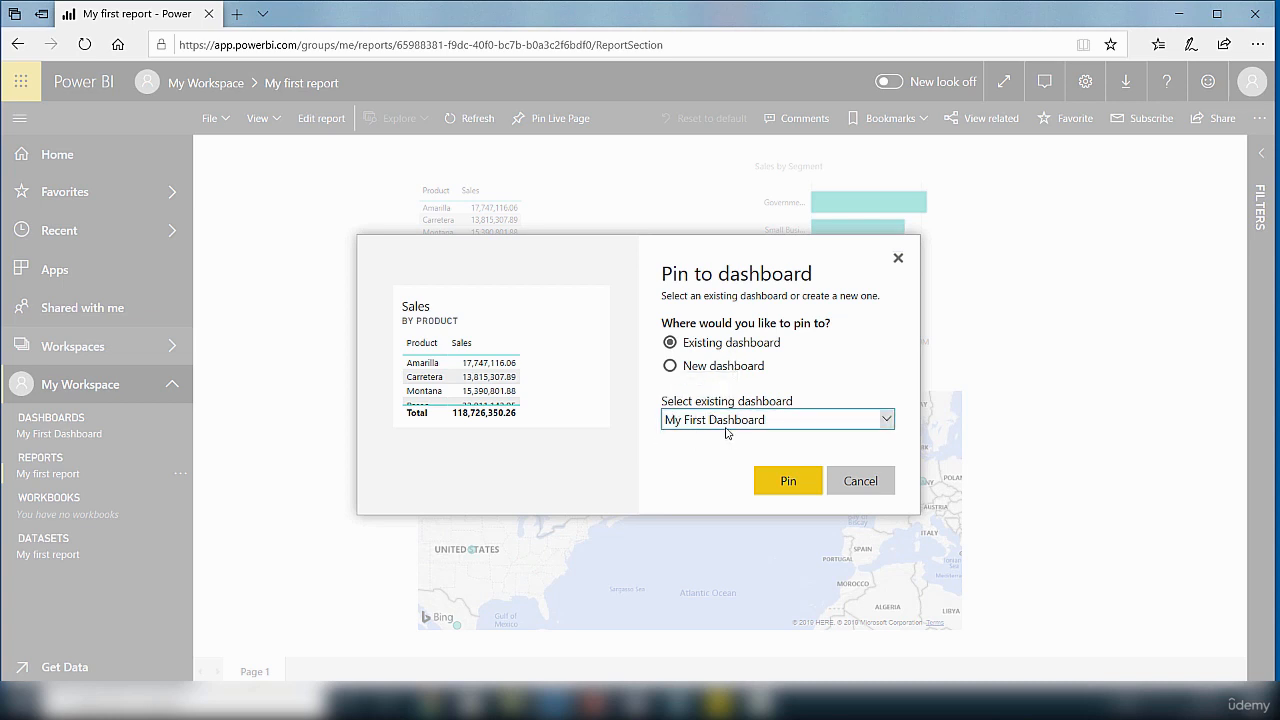
{"action": "left_click", "coordinate": [789, 483]}
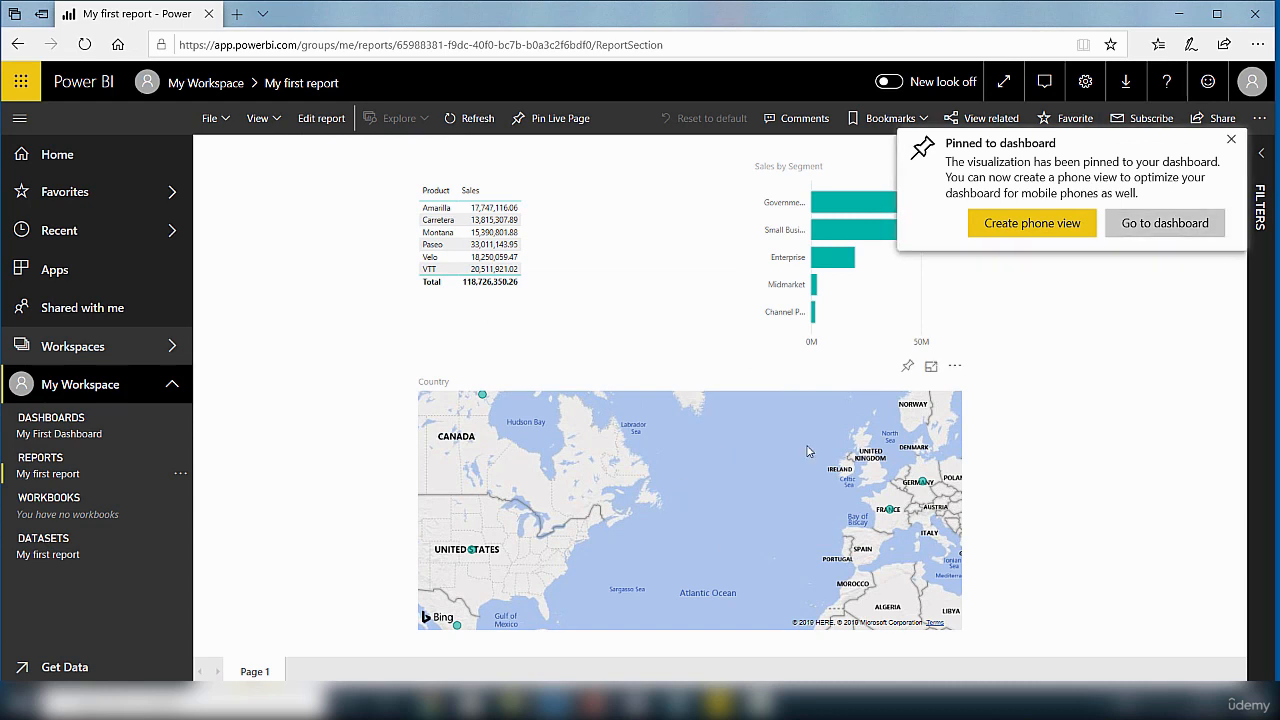
{"action": "left_click", "coordinate": [1230, 139]}
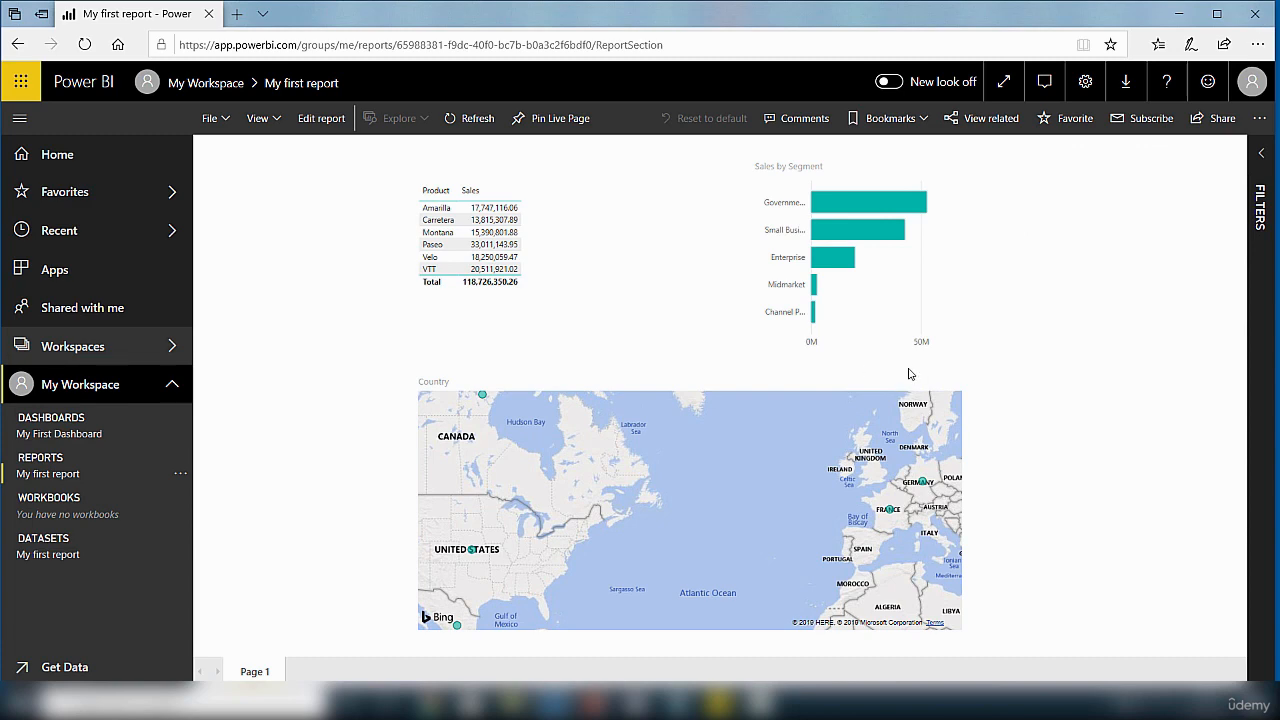
Step: Pin the Country map to the existing My First Dashboard and dismiss the notification
{"action": "left_click", "coordinate": [909, 370]}
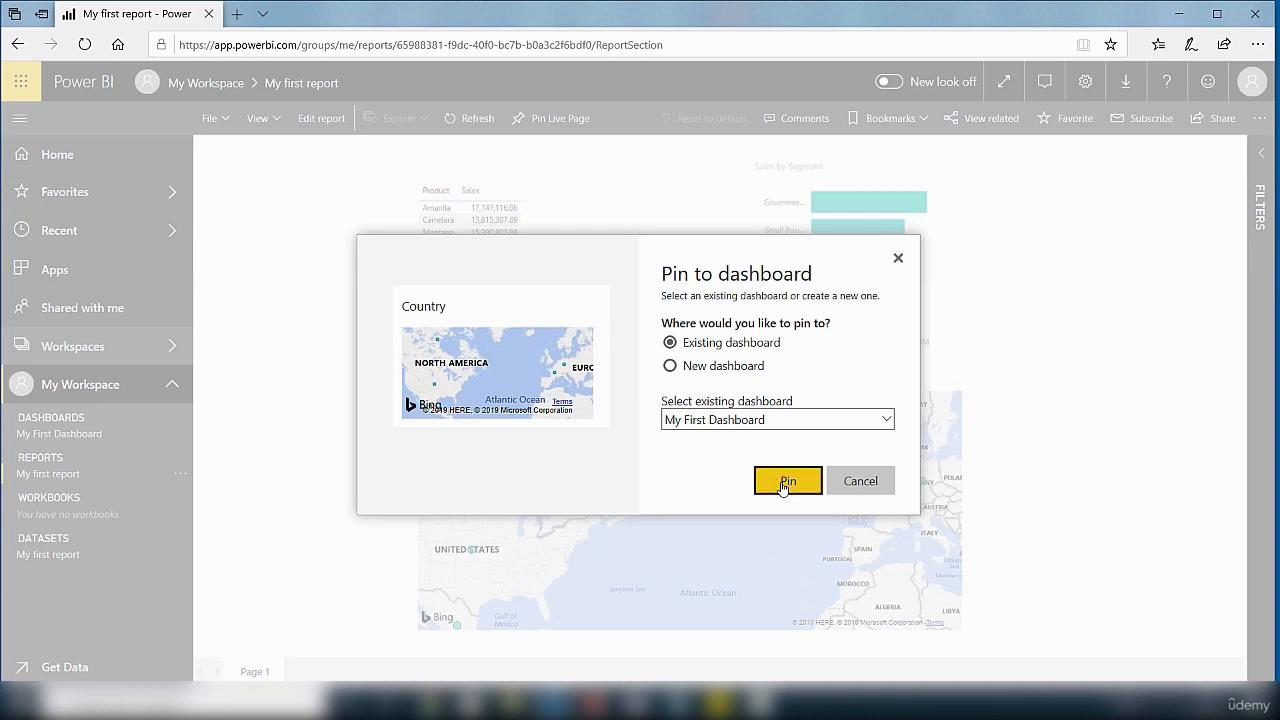
{"action": "left_click", "coordinate": [786, 481]}
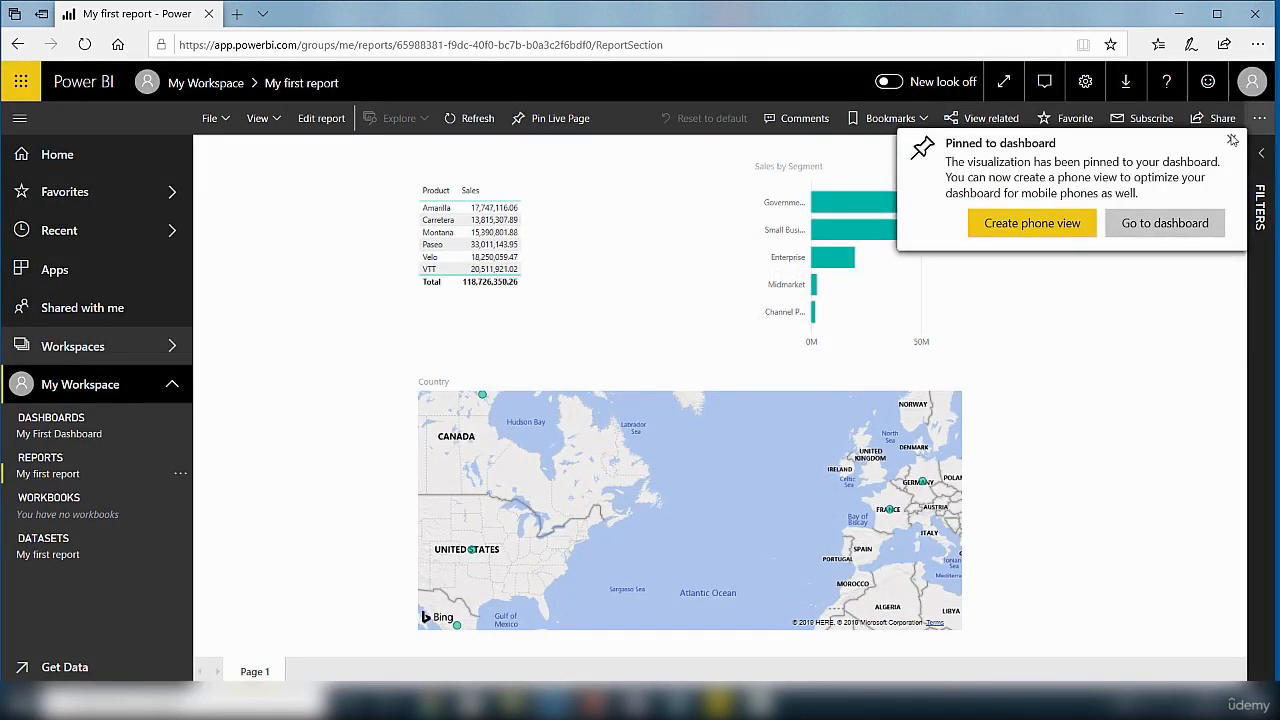
{"action": "left_click", "coordinate": [1231, 139]}
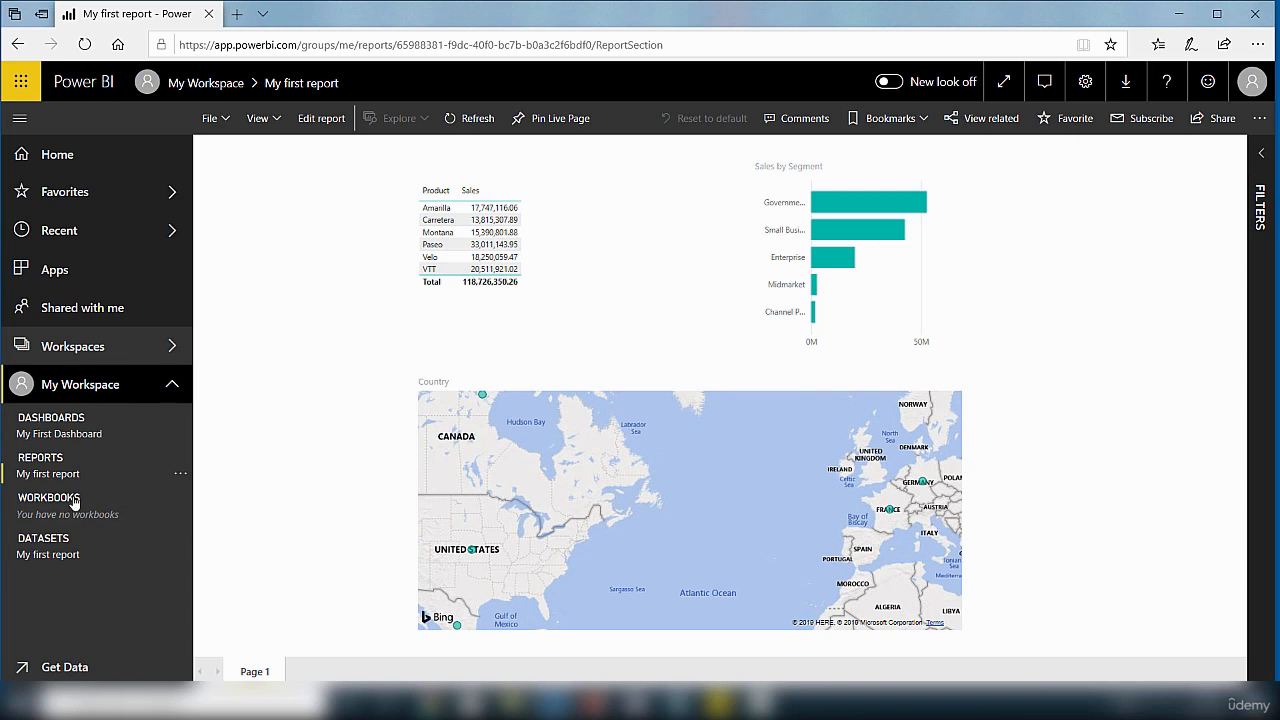
Step: View My First Dashboard, the My first report report and its dataset in My Workspace, and return to the report
{"action": "left_click", "coordinate": [75, 443]}
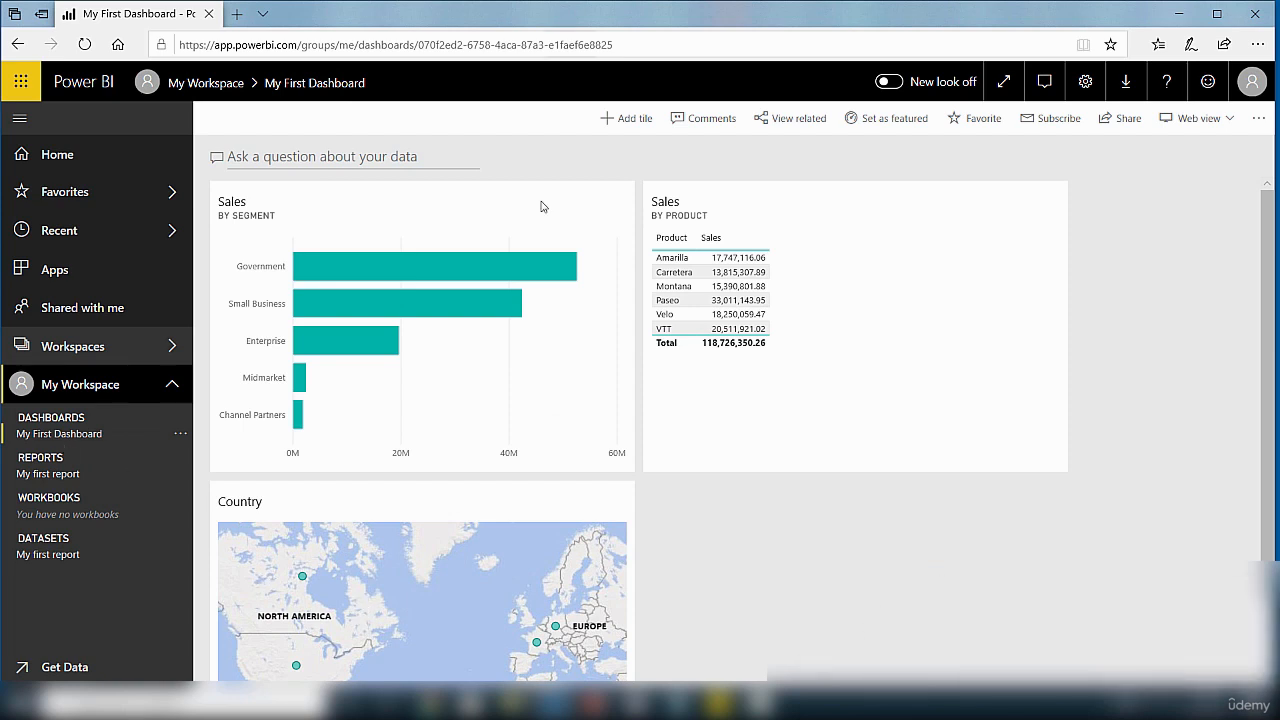
{"action": "left_click", "coordinate": [53, 478]}
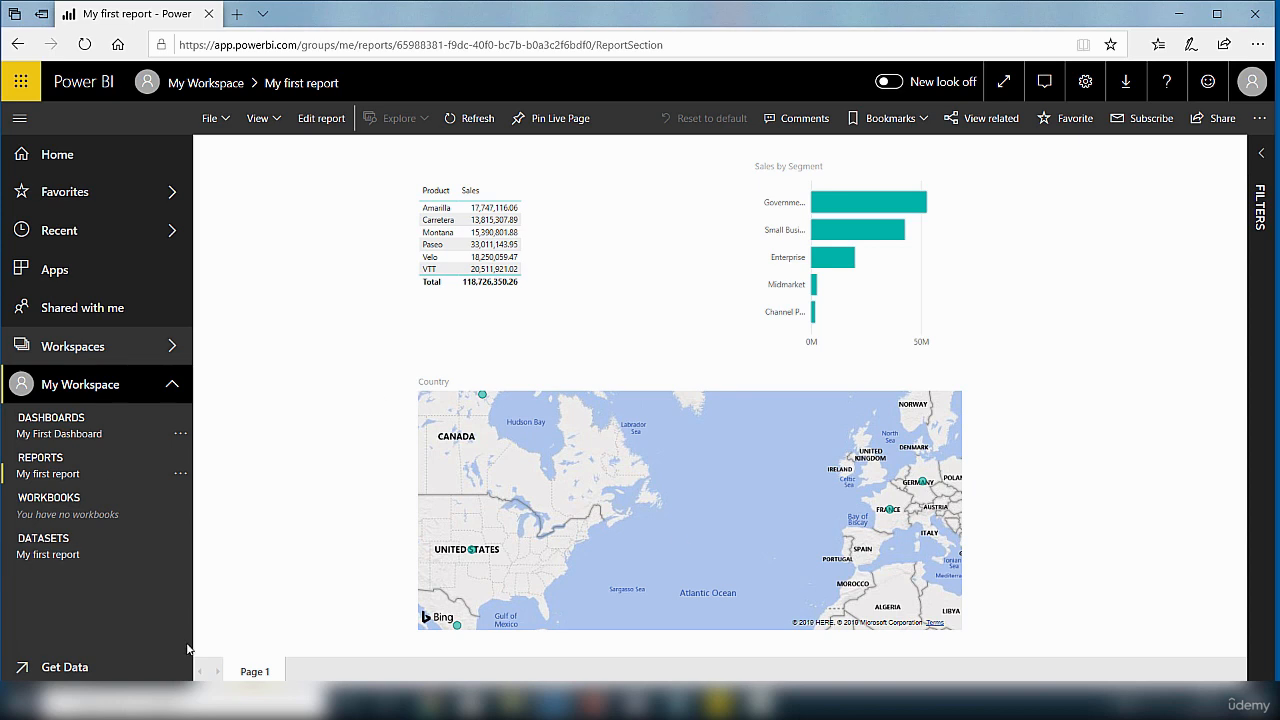
{"action": "left_click", "coordinate": [55, 563]}
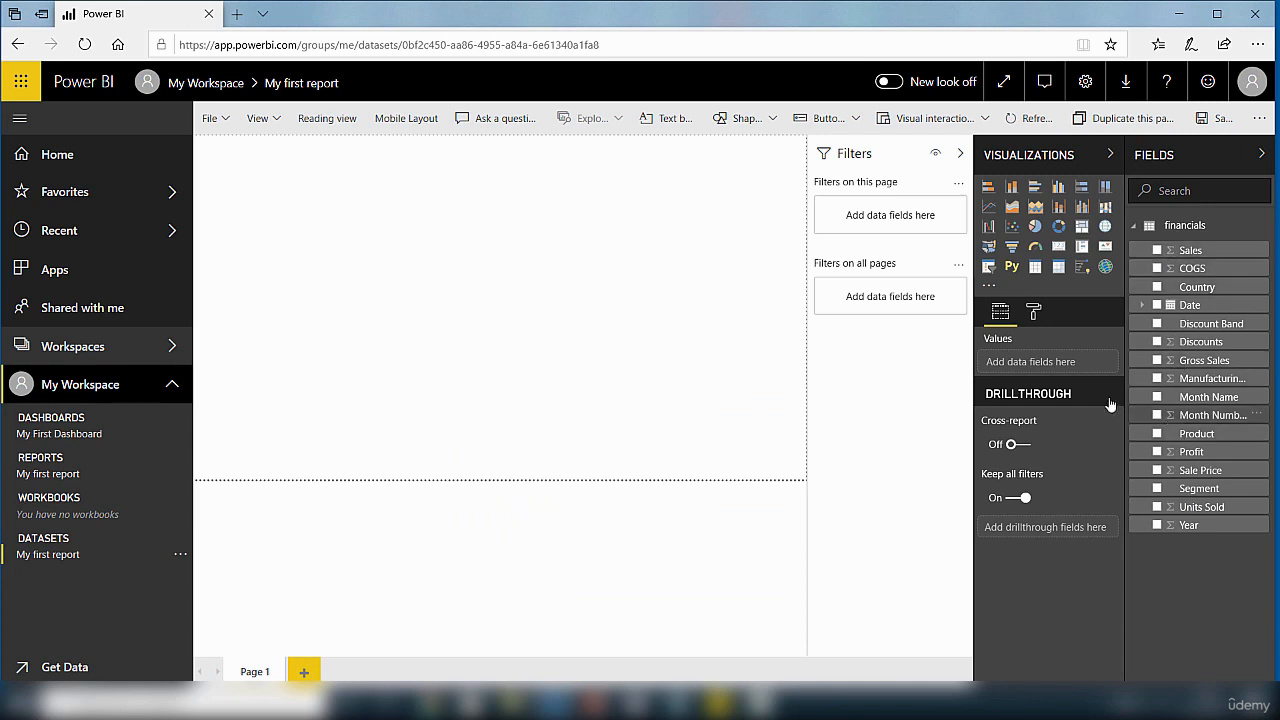
{"action": "left_click", "coordinate": [48, 474]}
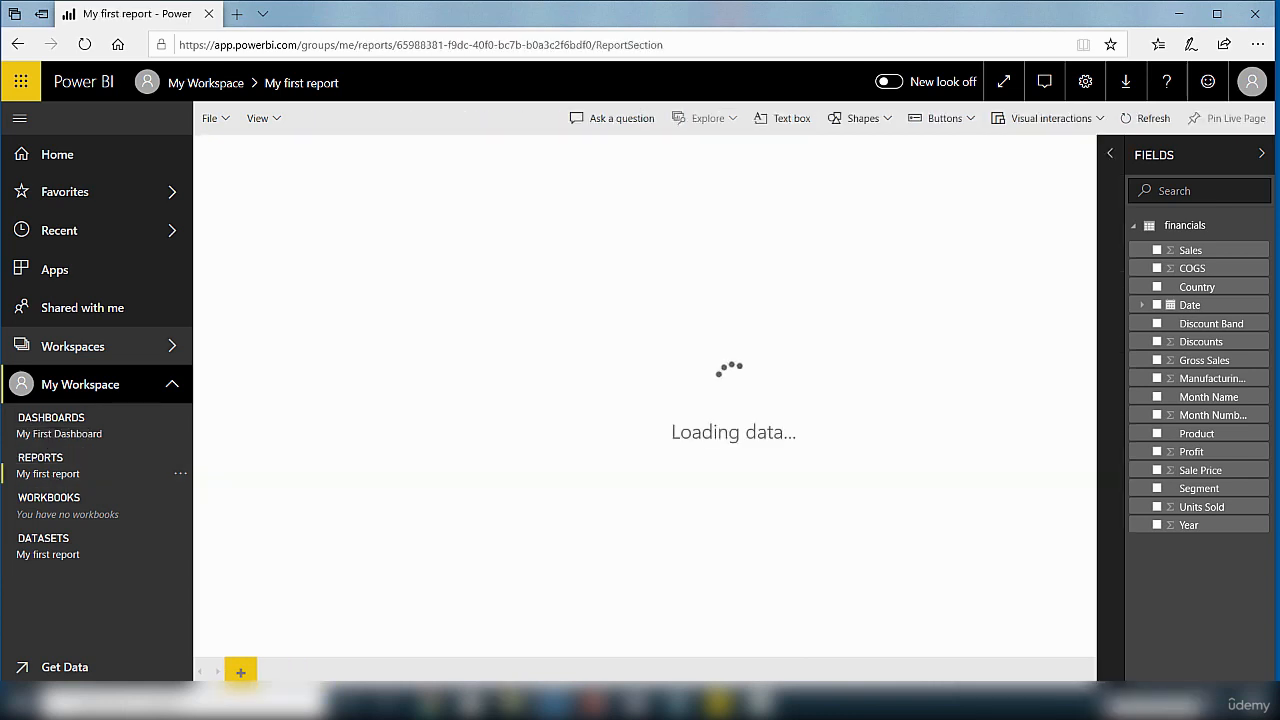